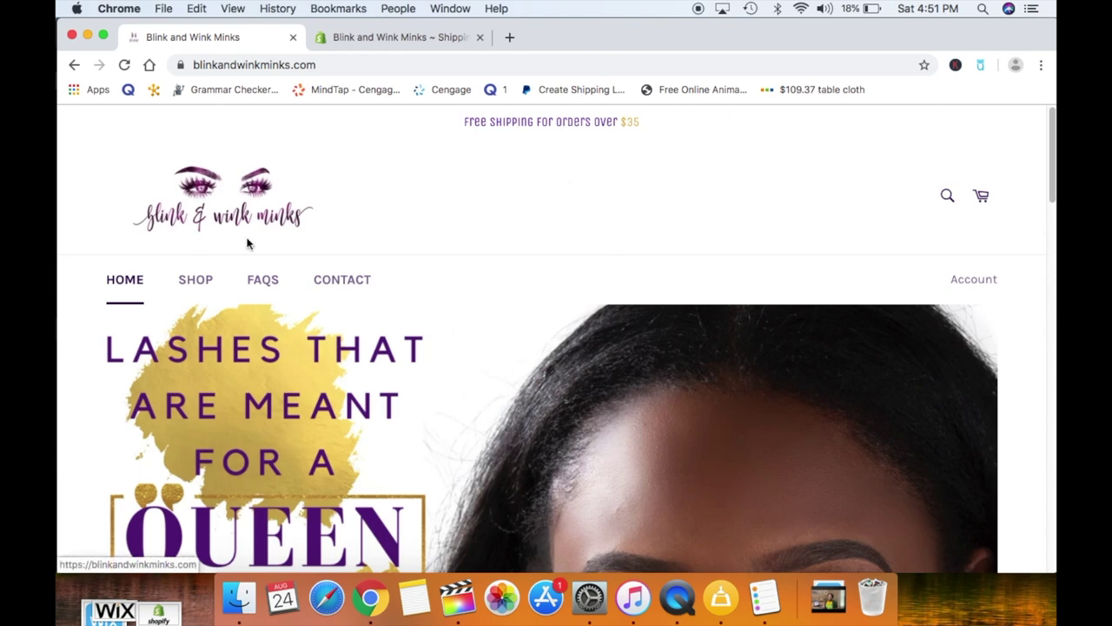
Open the SAMPLE LASH product page from the store's product catalogue
click(205, 287)
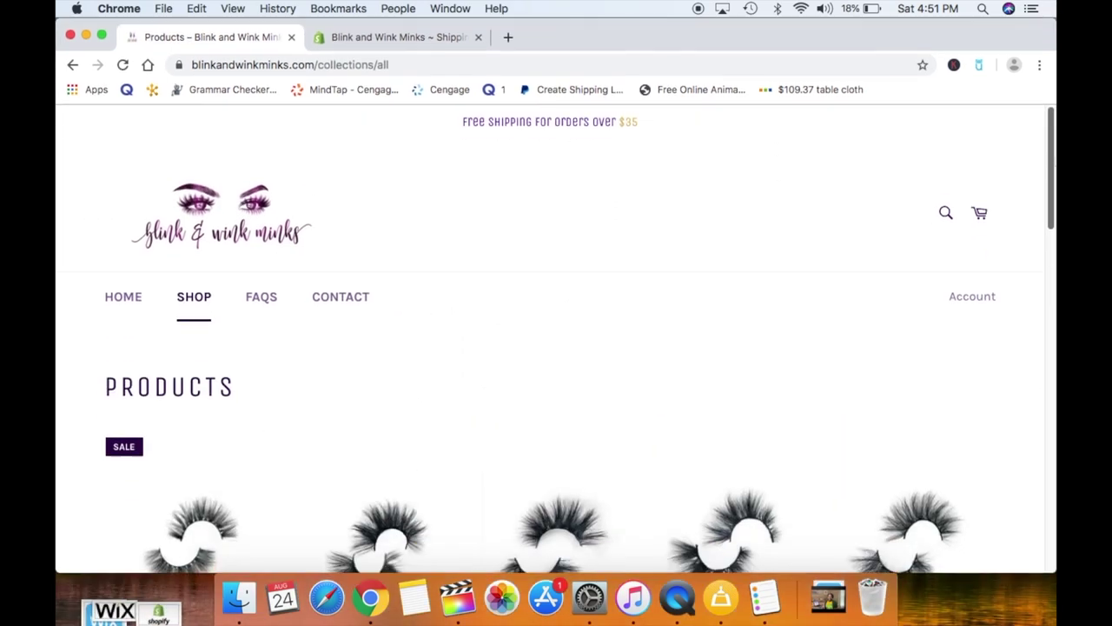
drag(1053, 156, 997, 348)
scroll(991, 356, down, 2)
click(918, 336)
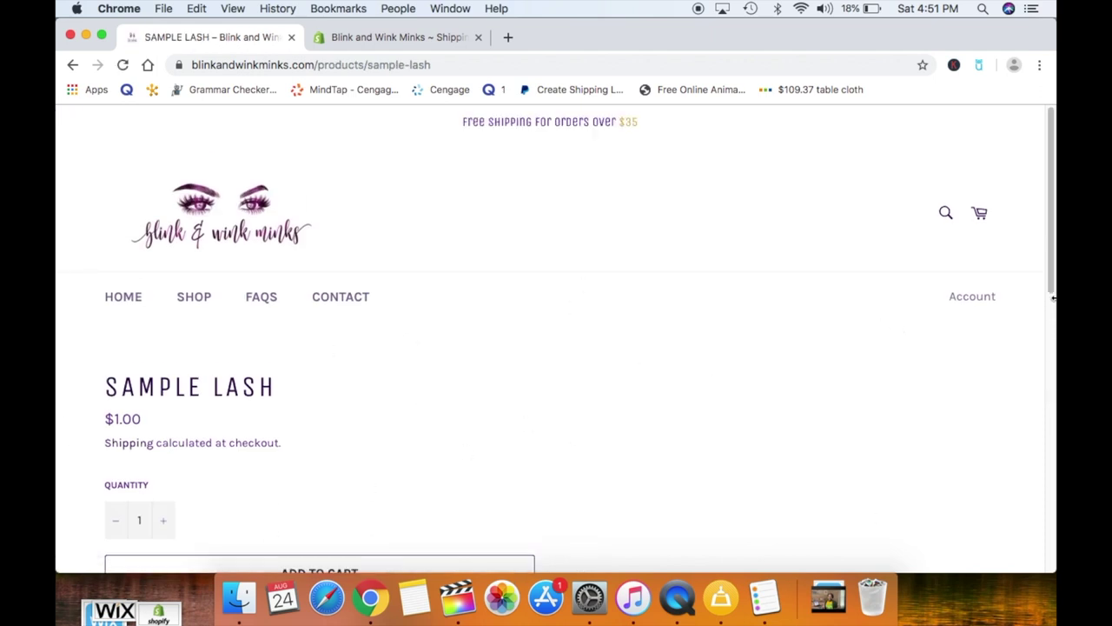
Buy one SAMPLE LASH with PayPal and continue with the preselected payment source
scroll(1054, 252, down, 3)
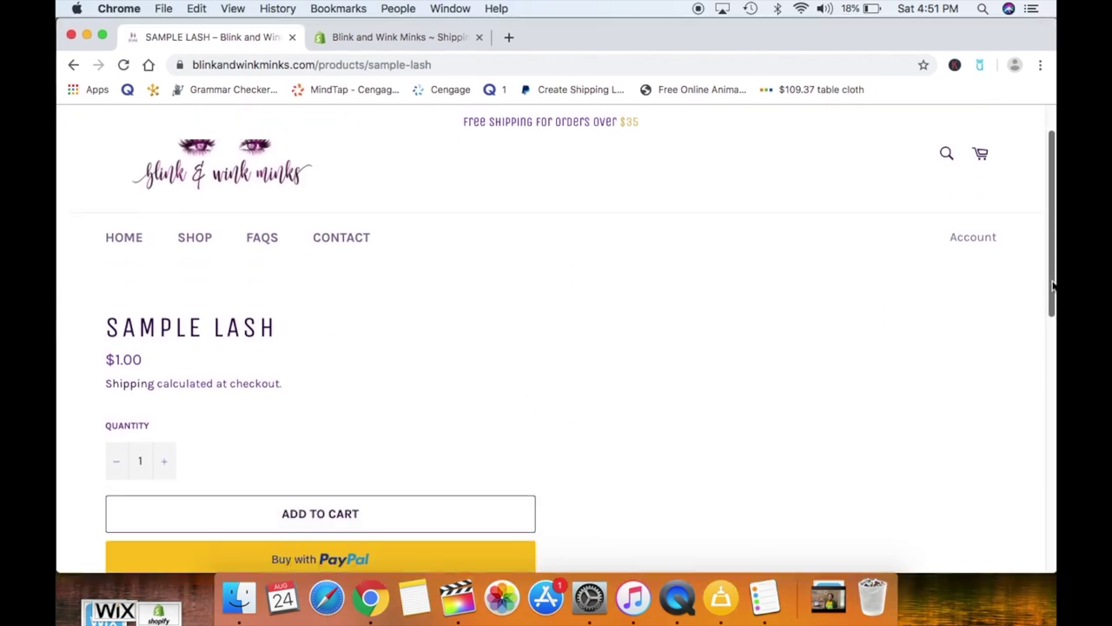
click(311, 515)
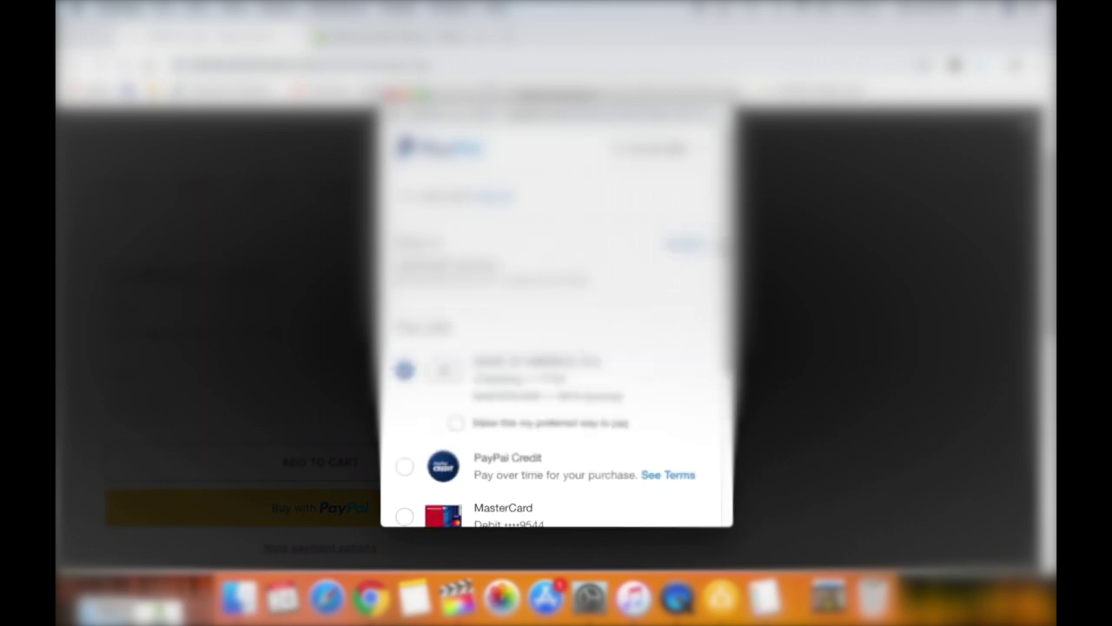
scroll(556, 322, down, 1)
scroll(557, 348, down, 5)
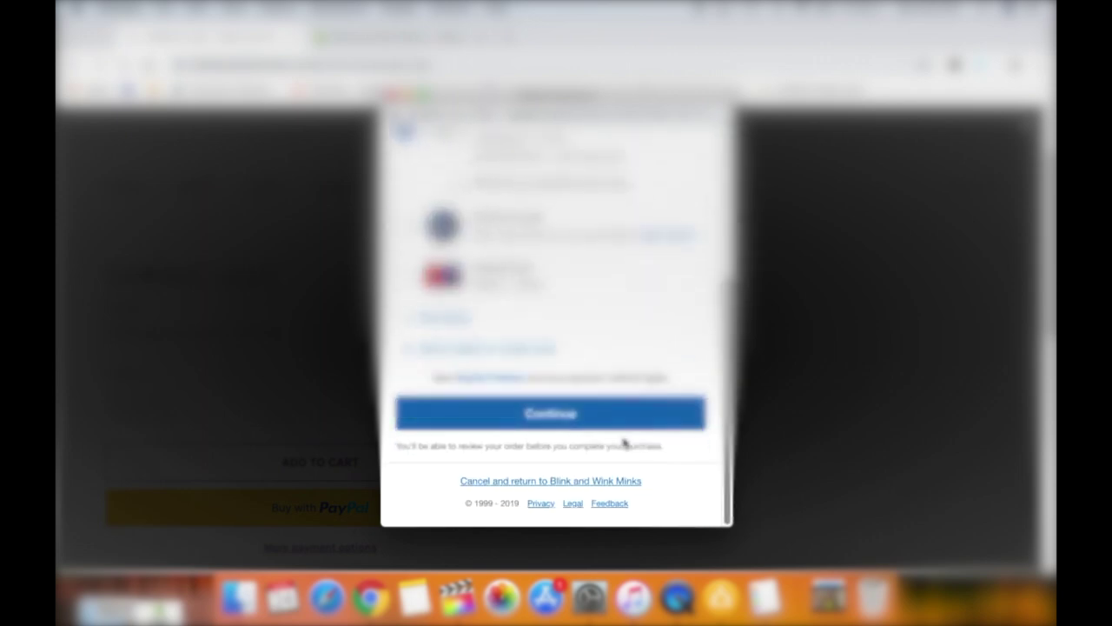
click(583, 422)
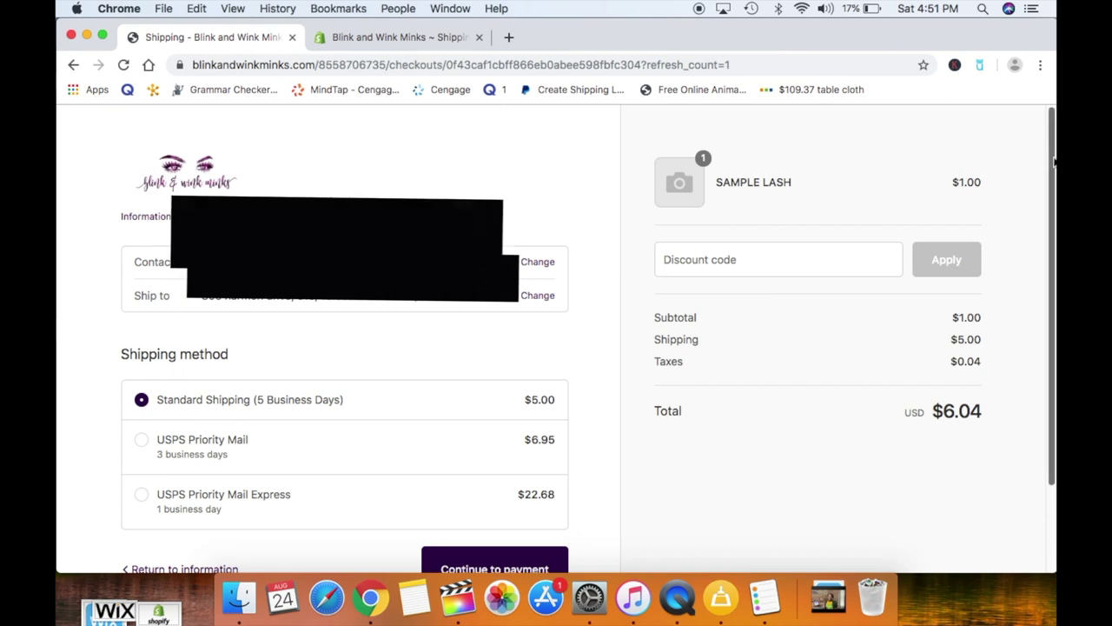
Review the checkout's shipping methods and continue to payment with Standard Shipping (5 Business Days)
scroll(1054, 157, down, 2)
scroll(1055, 178, down, 3)
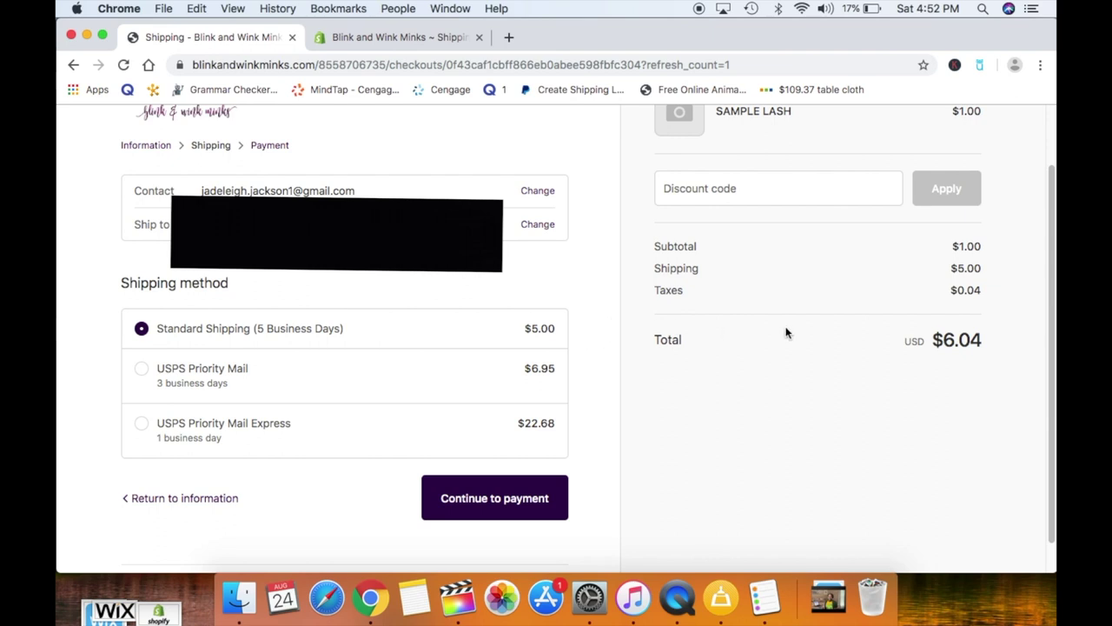
scroll(609, 348, up, 1)
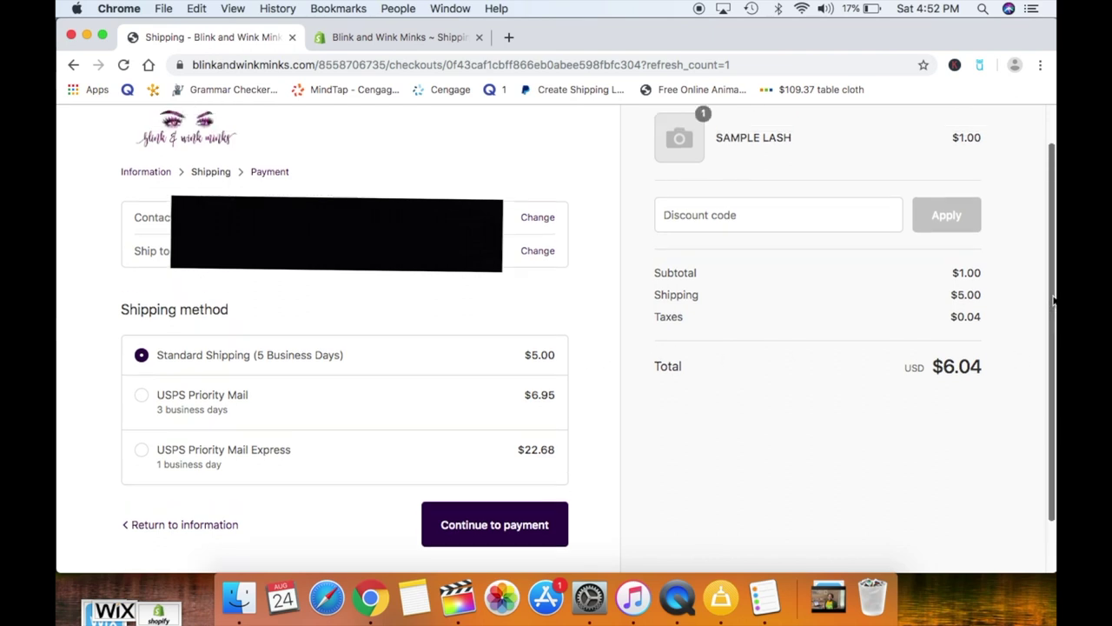
scroll(347, 391, down, 2)
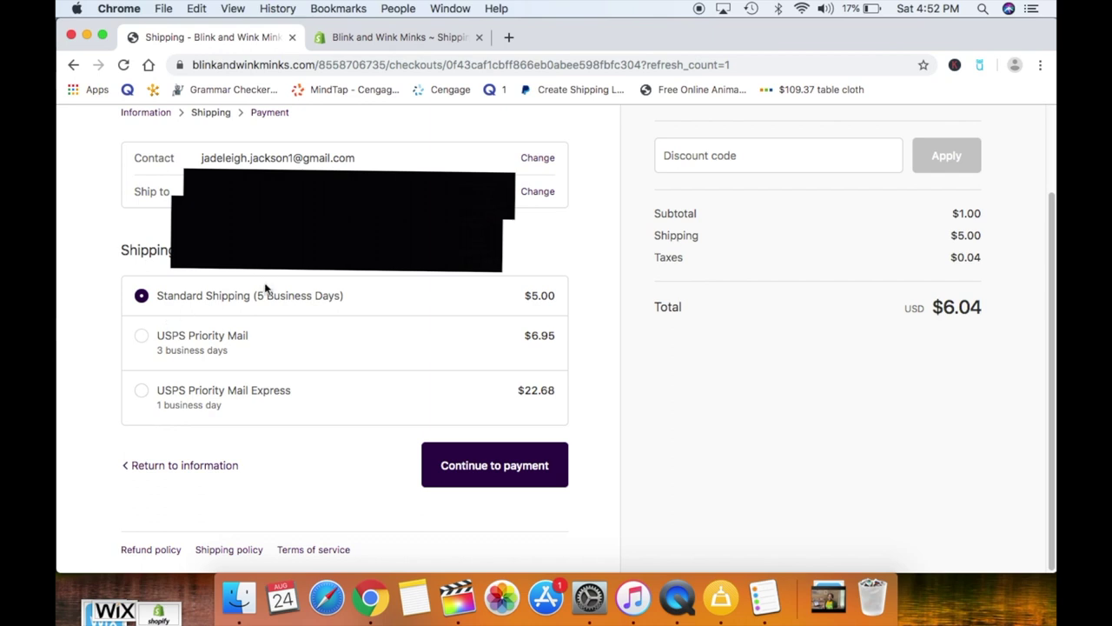
click(513, 473)
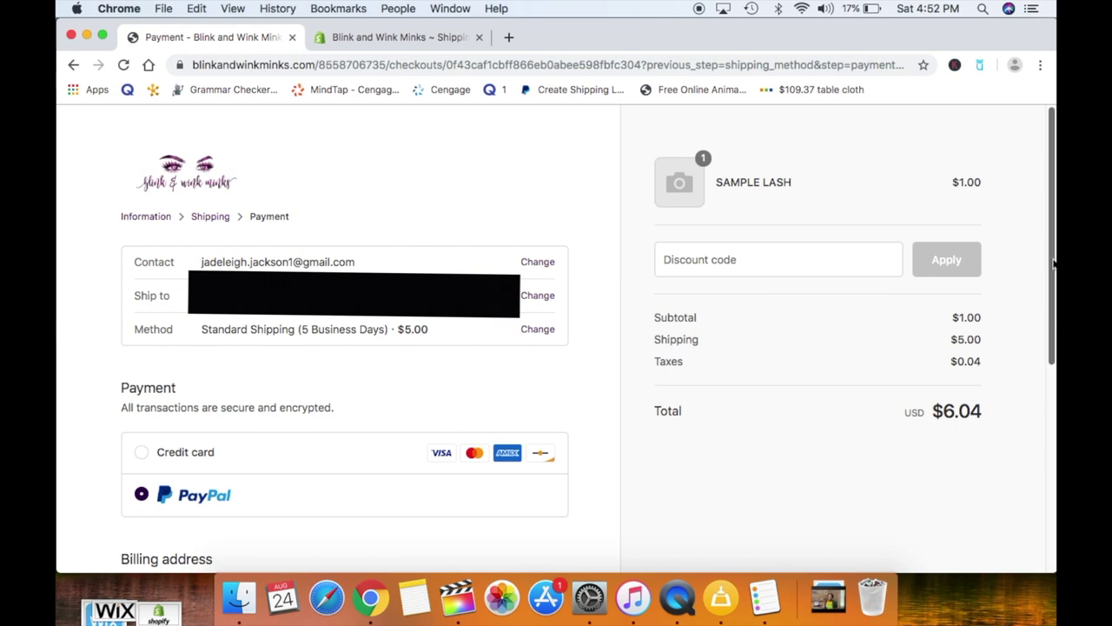
Examine the payment page's payment method, billing address options and order cost breakdown
scroll(1053, 263, down, 4)
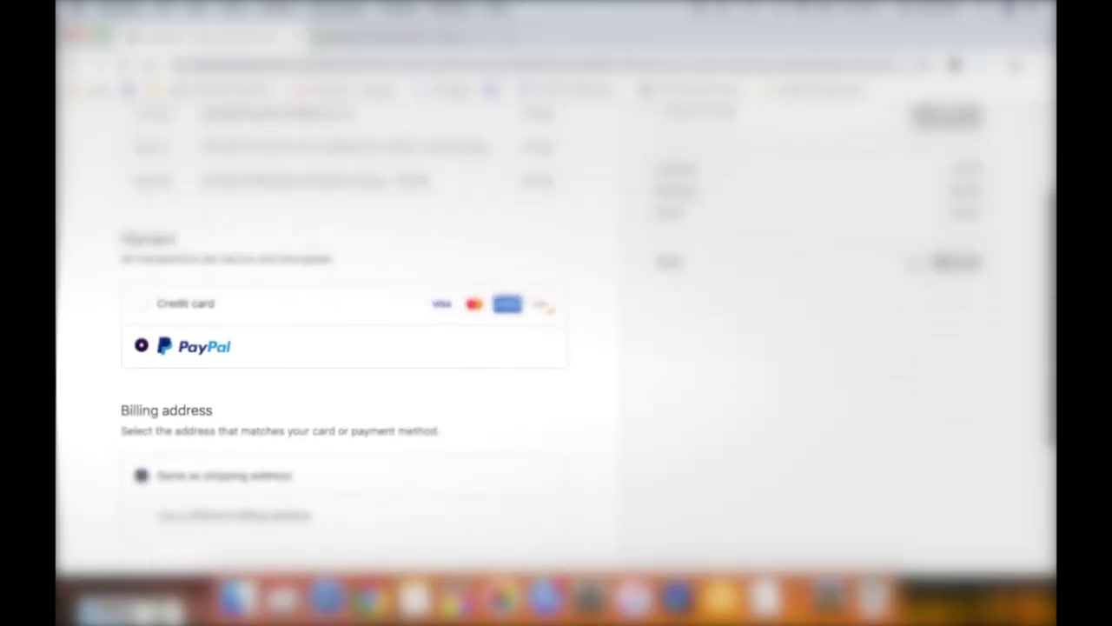
scroll(556, 347, down, 4)
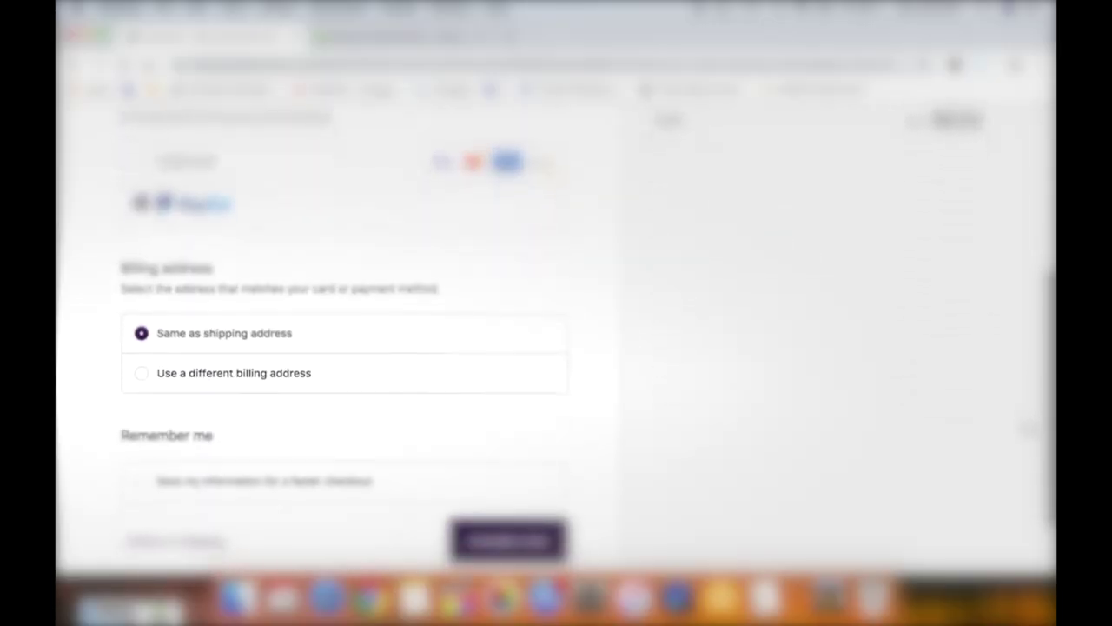
scroll(556, 347, up, 6)
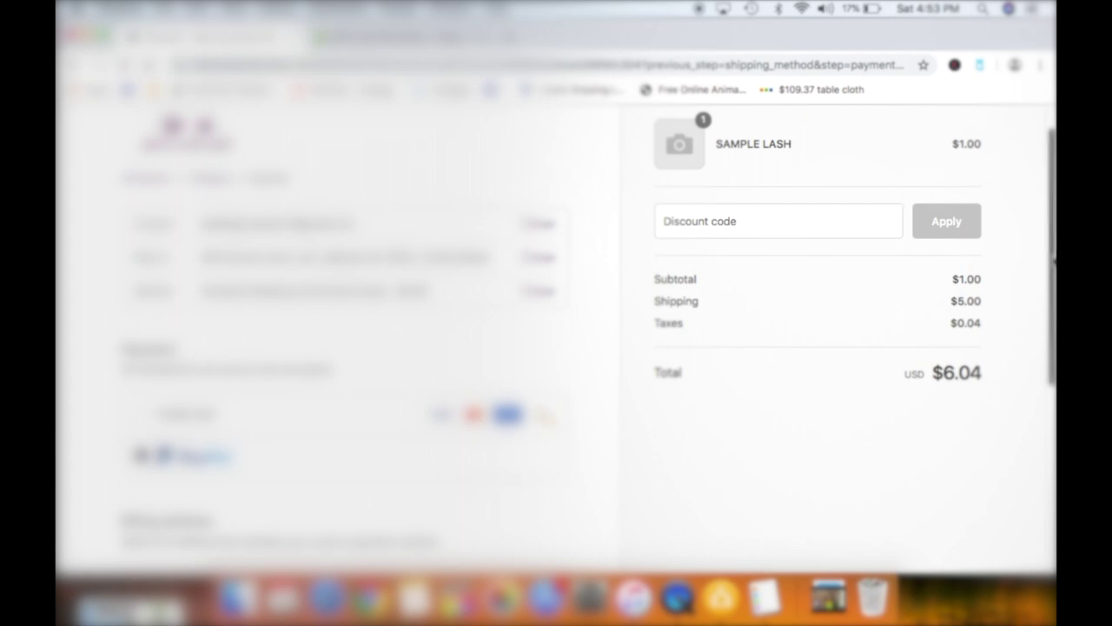
drag(1050, 260, 1039, 293)
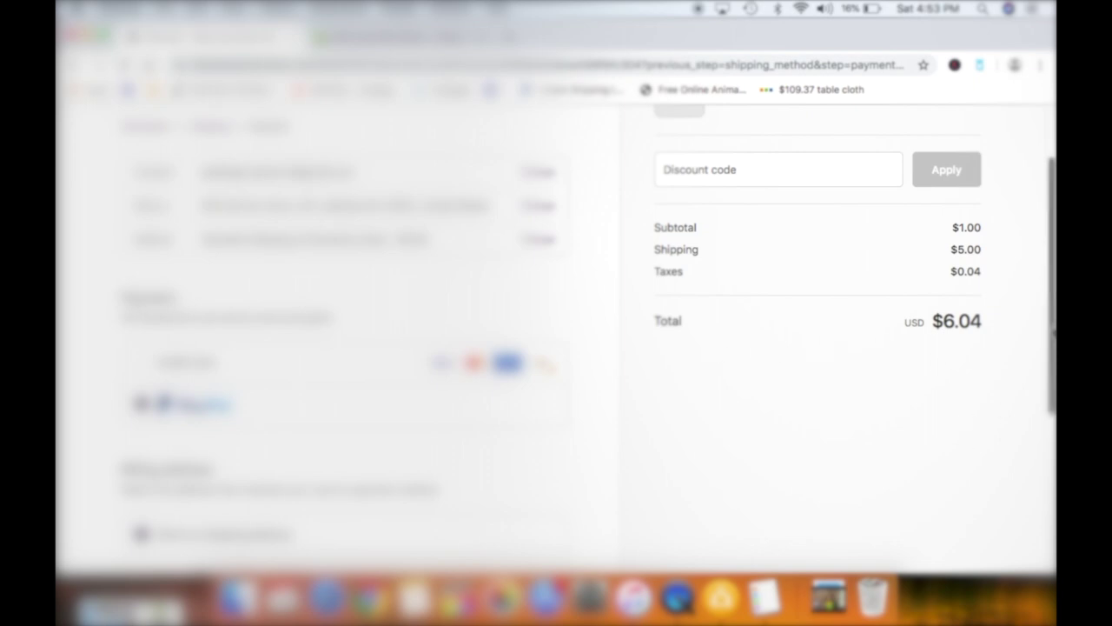
scroll(965, 450, down, 2)
scroll(965, 449, down, 1)
scroll(964, 449, down, 2)
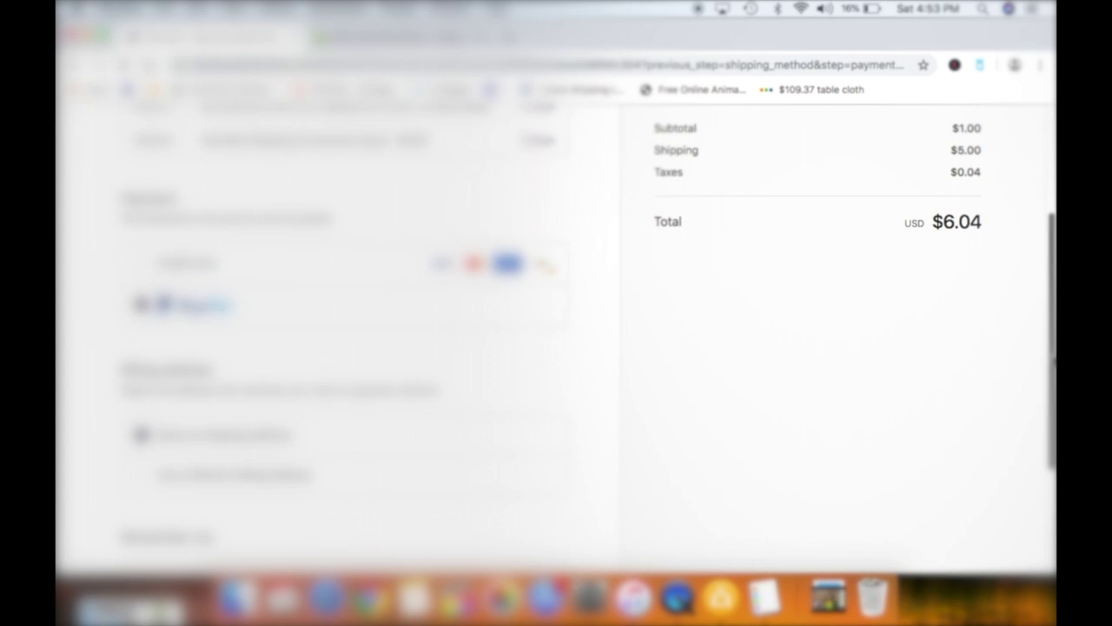
scroll(965, 450, down, 3)
scroll(964, 450, up, 3)
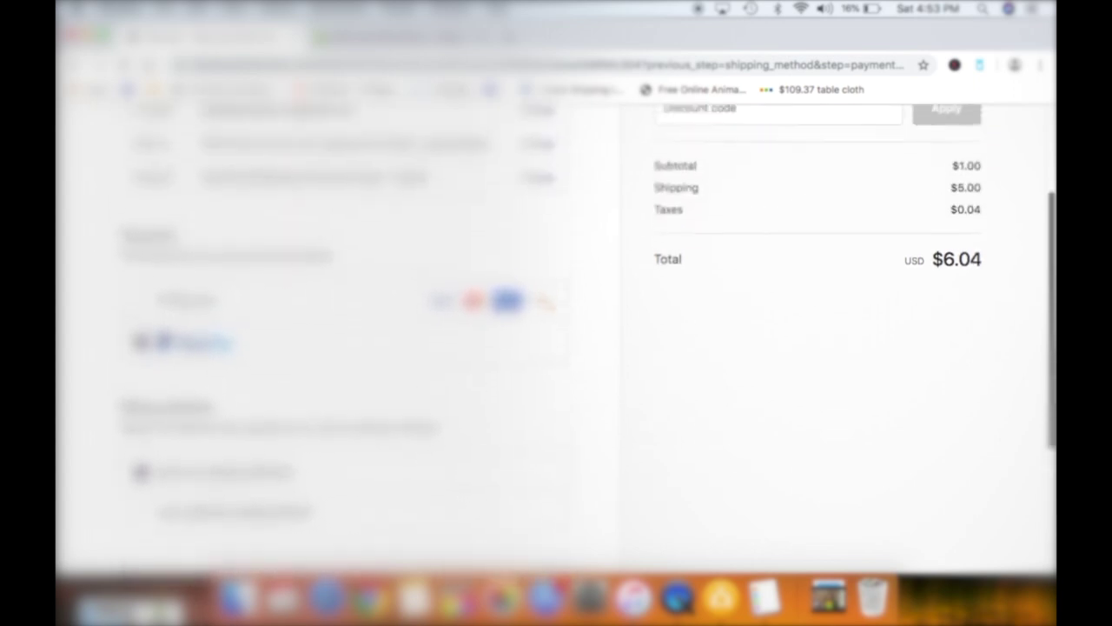
scroll(1046, 363, up, 4)
scroll(1046, 363, down, 5)
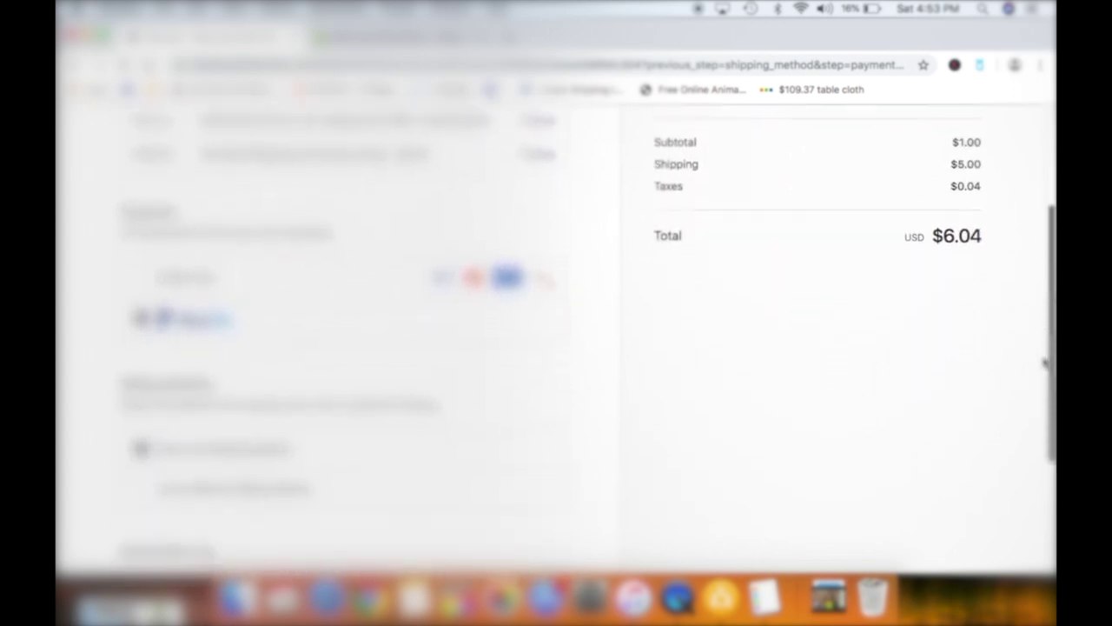
scroll(1045, 363, down, 5)
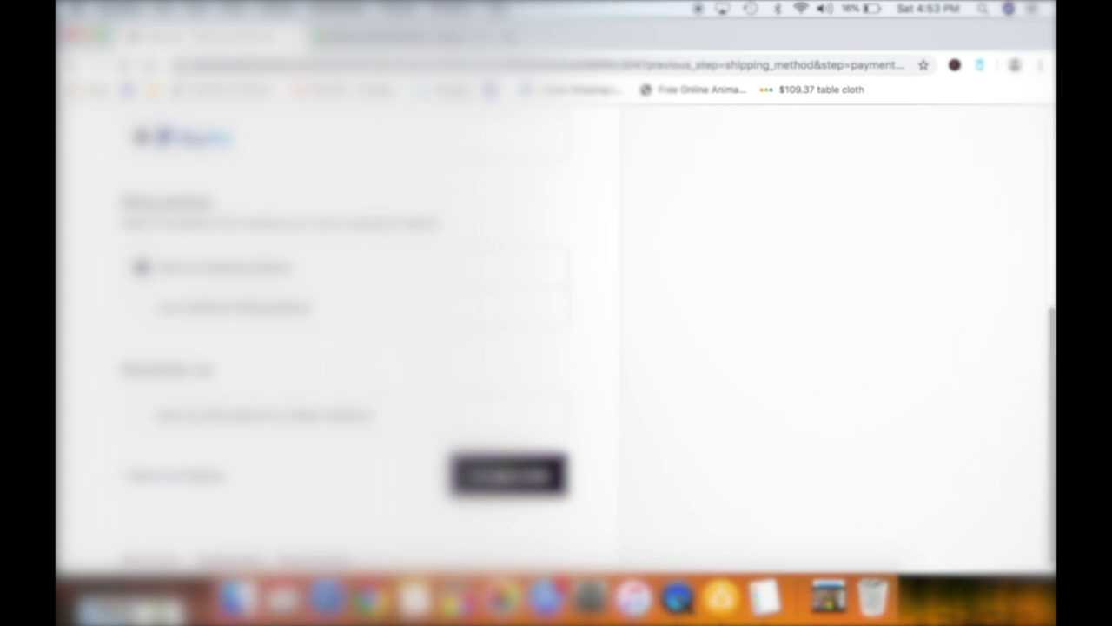
Complete the SAMPLE LASH order with PayPal and look through the order confirmation page
click(503, 475)
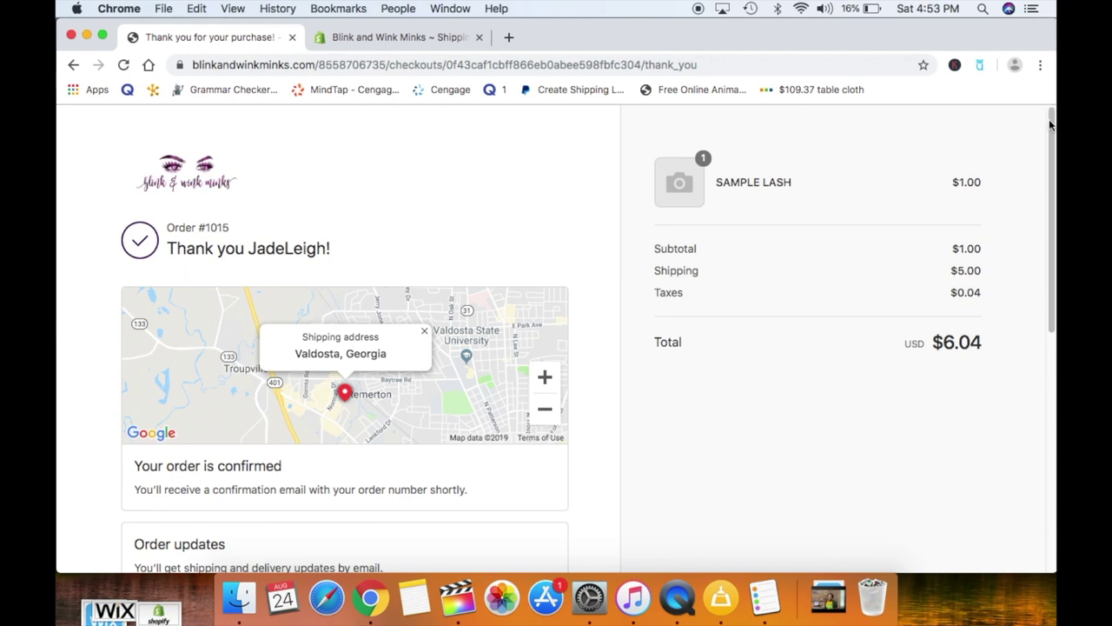
scroll(1051, 141, down, 1)
scroll(1052, 142, down, 5)
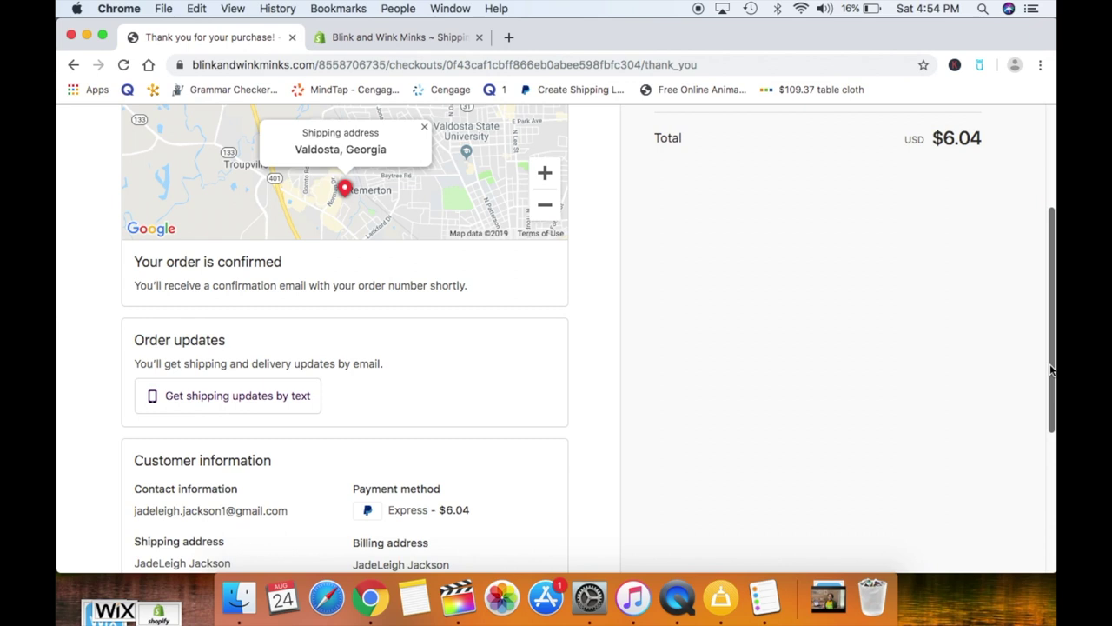
Switch to the store's Shopify admin to find the newly placed order
key(ctrl+Tab)
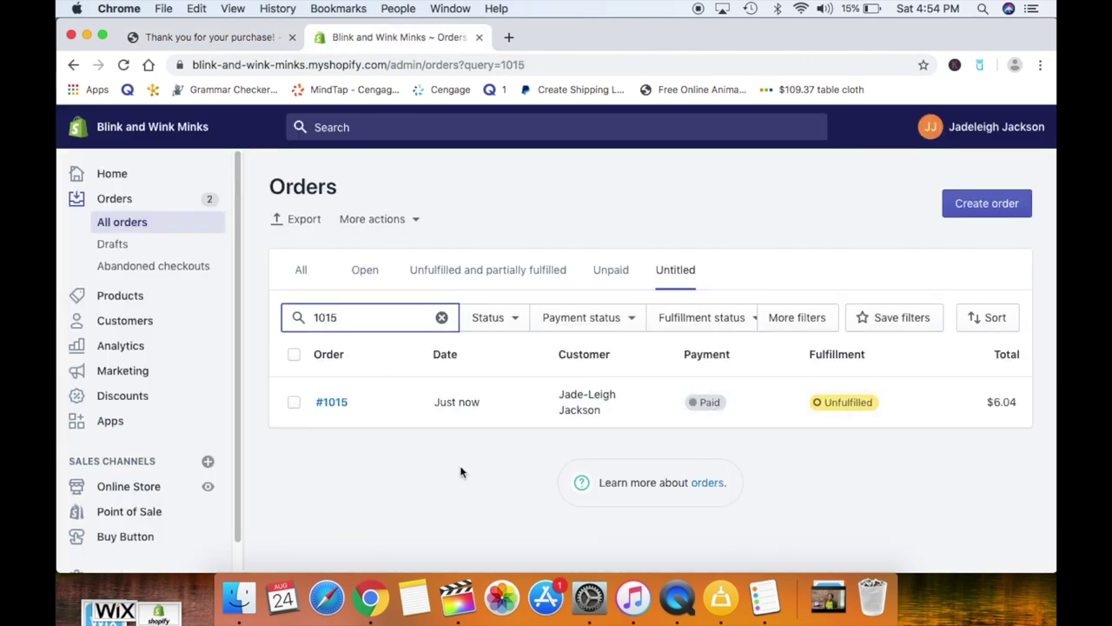
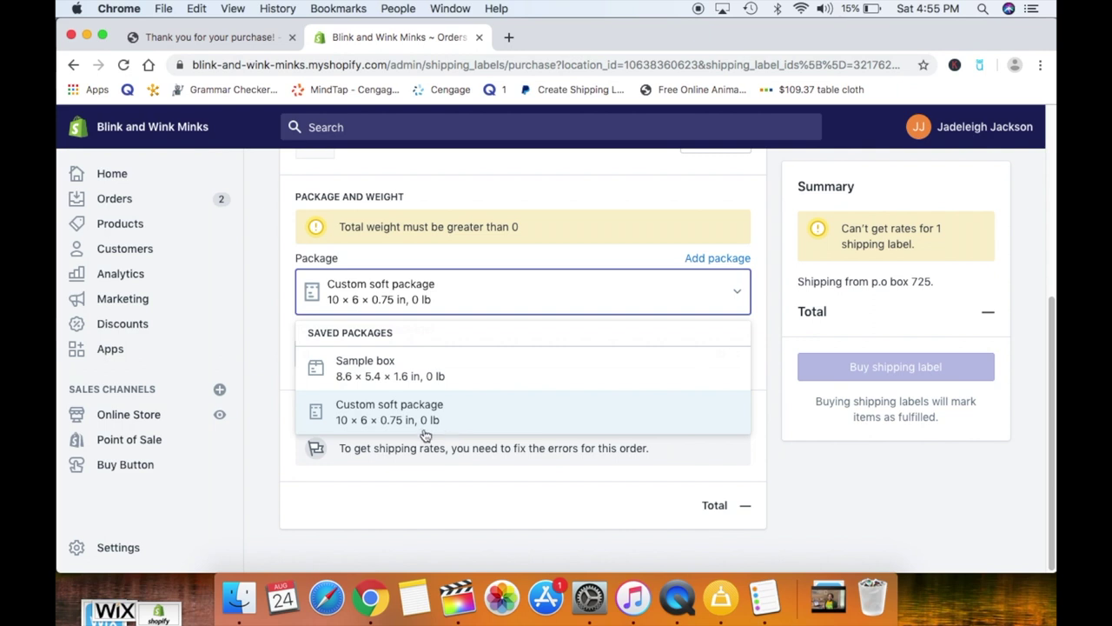
Choose the 10 × 6 × 0.75 in custom soft package for the shipping label and set its total weight to 3 oz
click(439, 422)
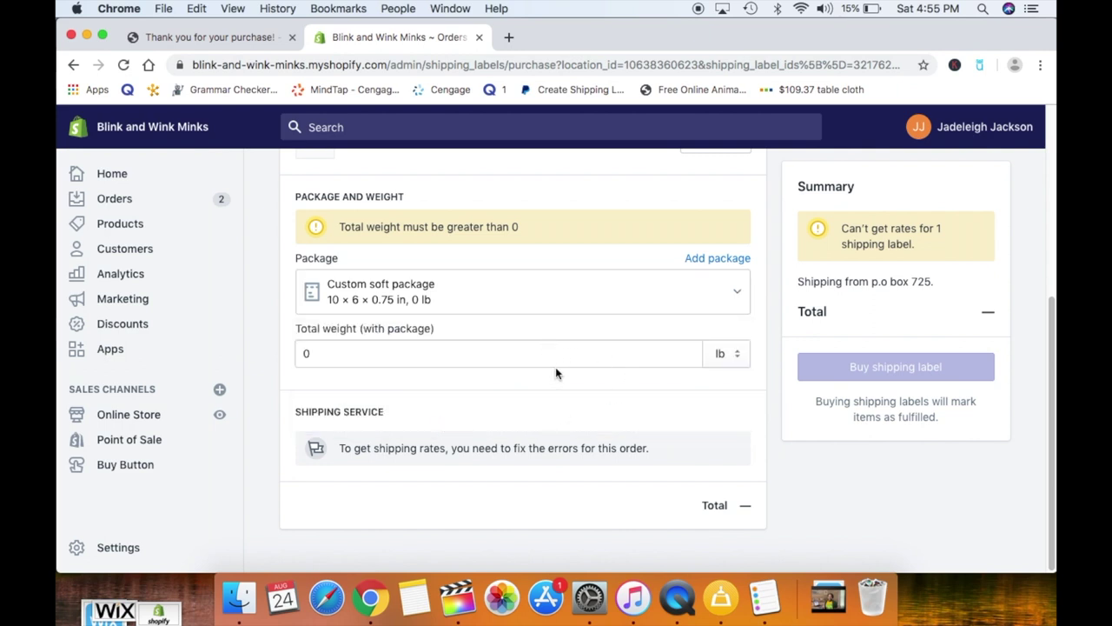
click(589, 351)
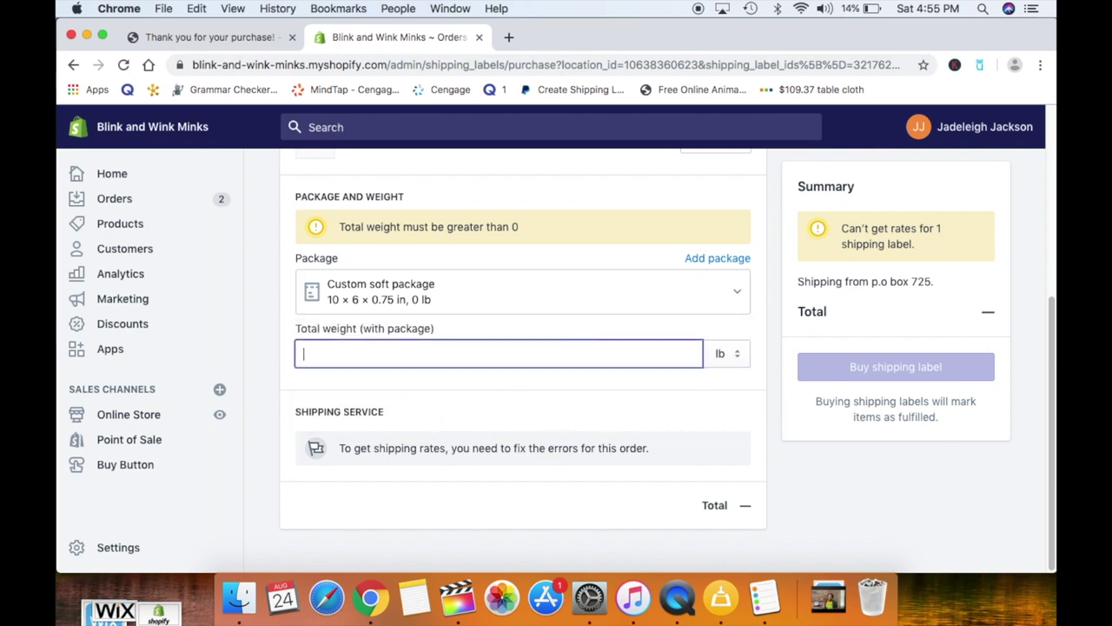
click(737, 362)
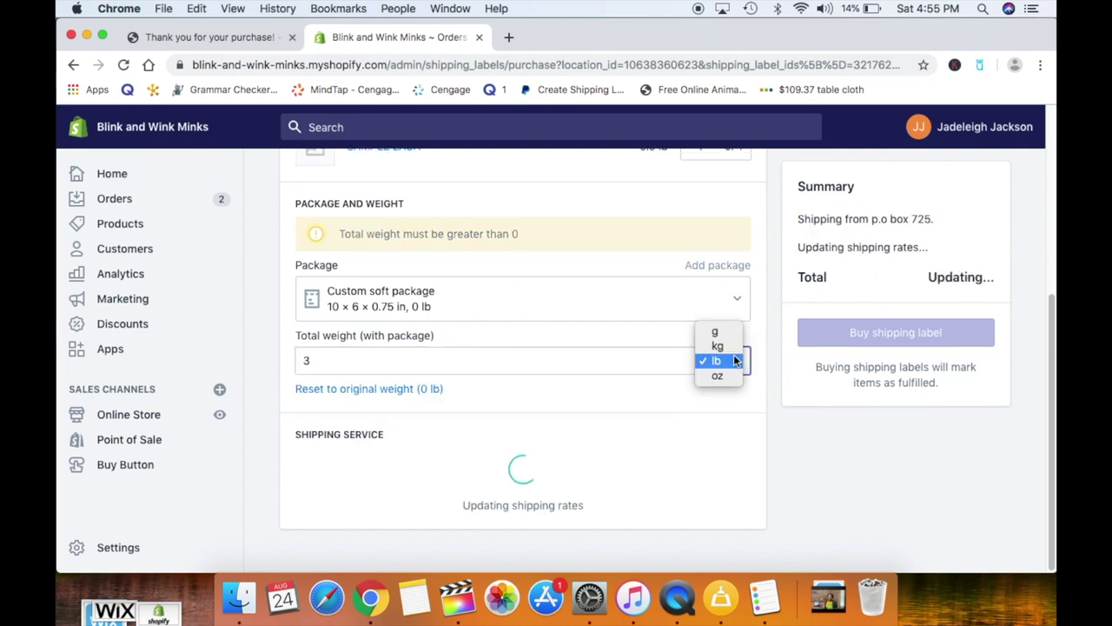
click(721, 375)
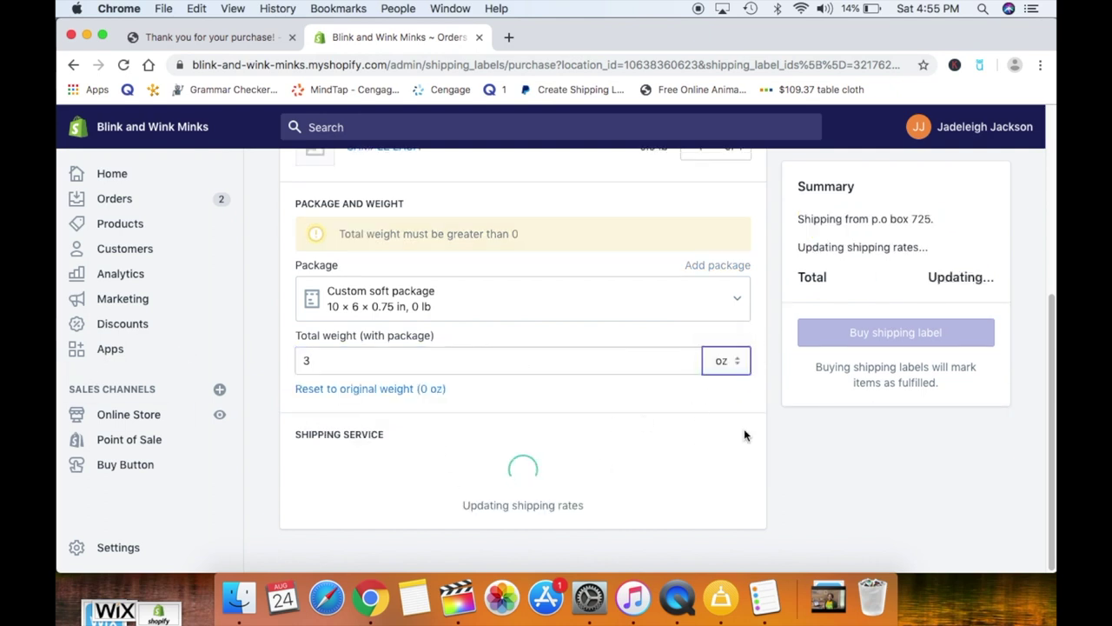
Select USPS First Class Package as the shipping service for the label
scroll(1050, 360, down, 5)
scroll(1043, 369, down, 2)
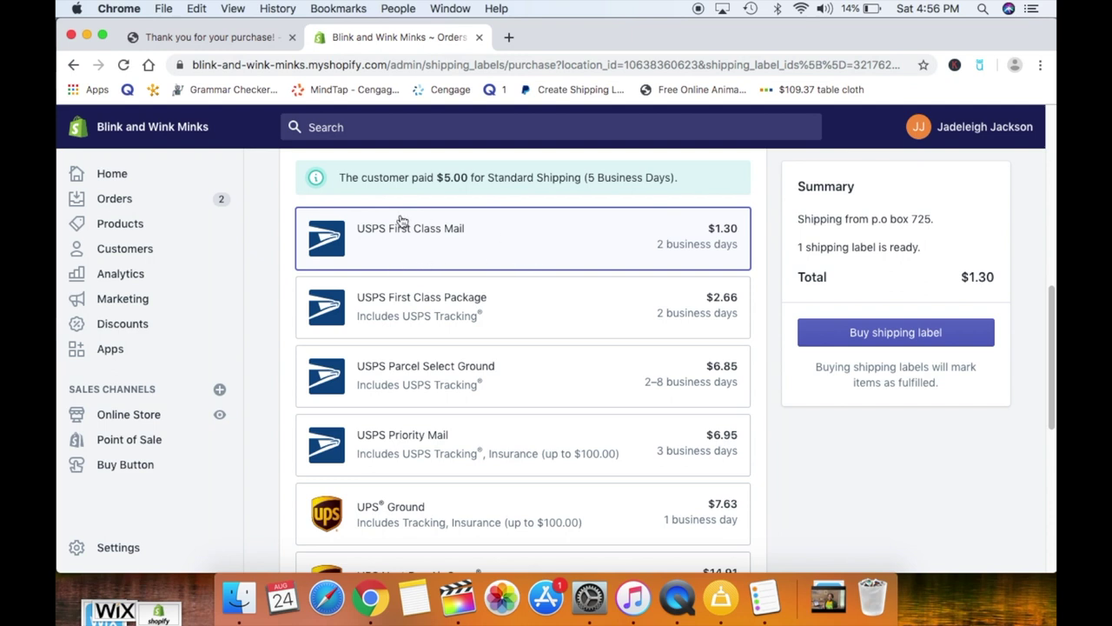
click(544, 315)
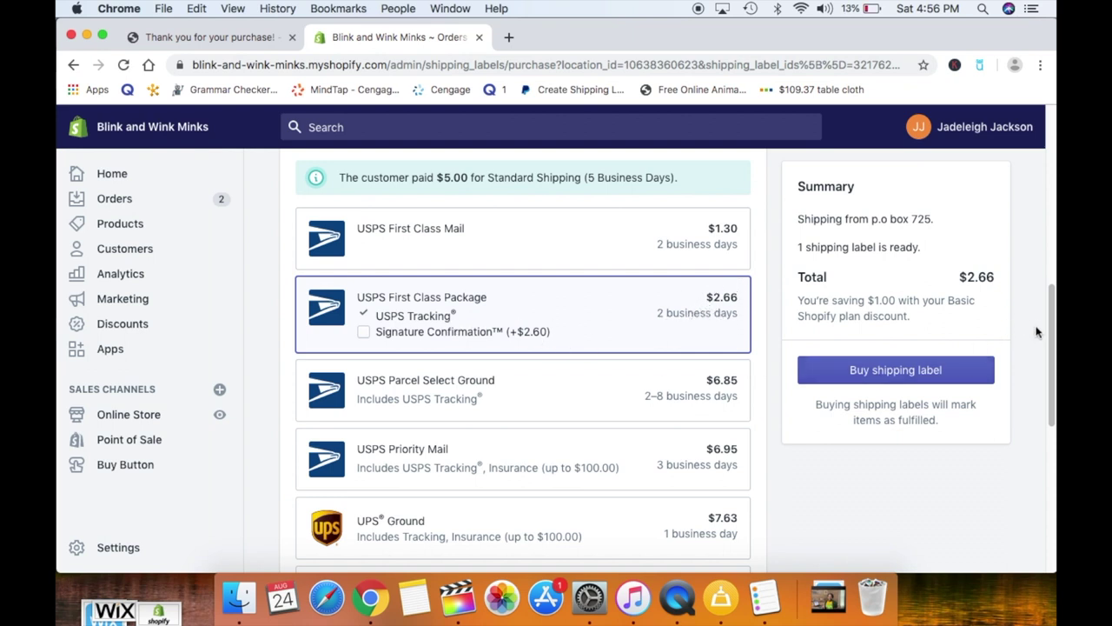
Compare the prices, delivery times and included tracking or insurance of the available USPS and UPS shipping services
drag(1049, 332, 1034, 388)
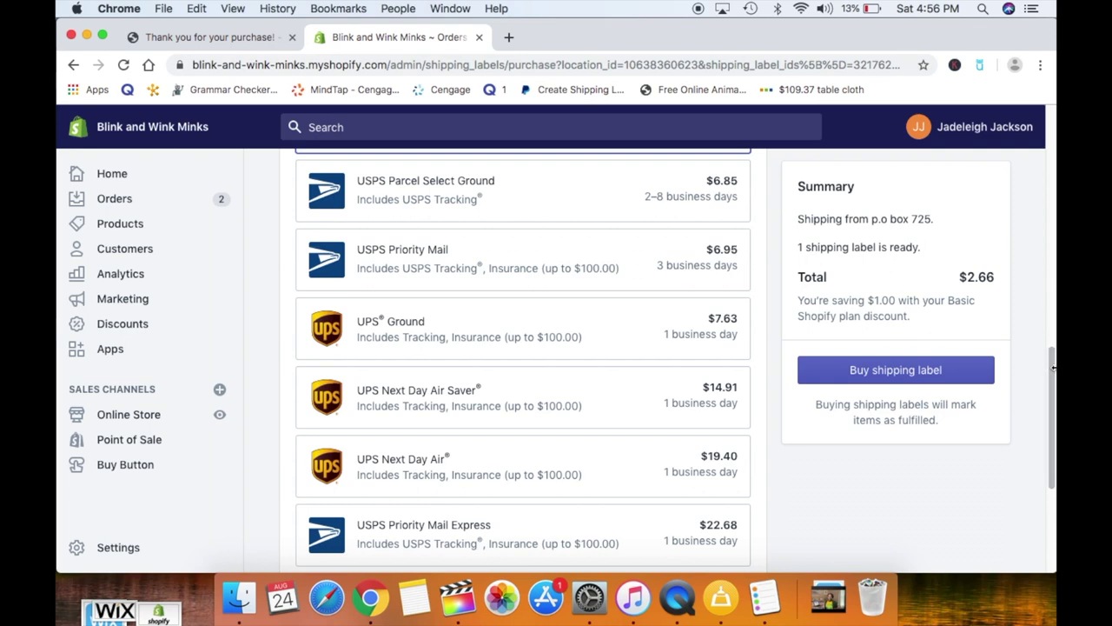
scroll(738, 250, down, 4)
scroll(1052, 465, down, 2)
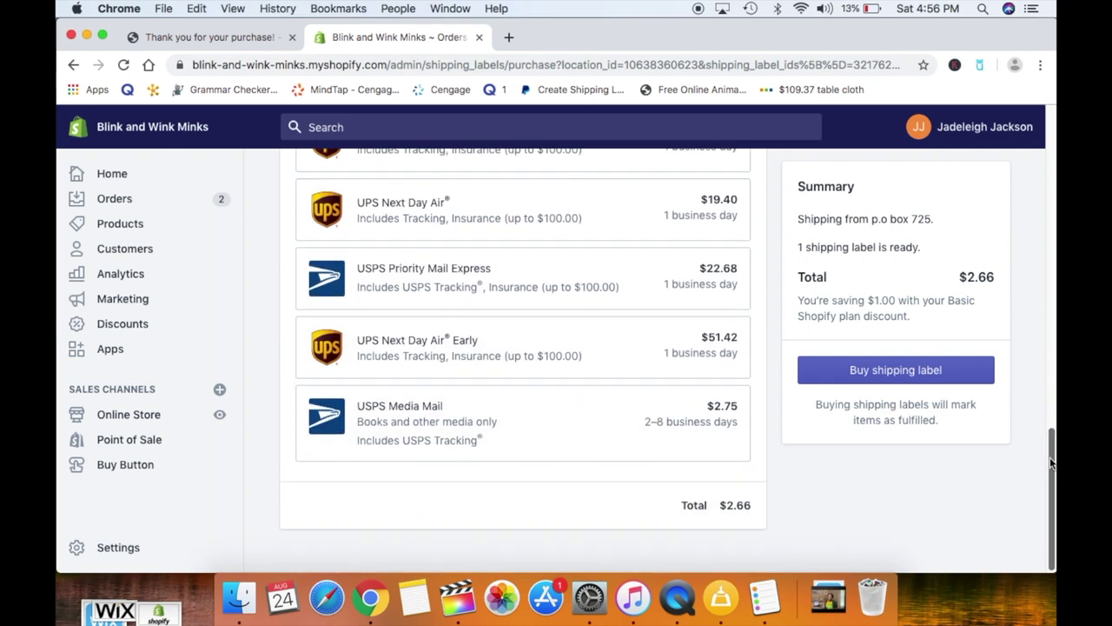
scroll(1051, 465, up, 5)
scroll(1051, 465, down, 3)
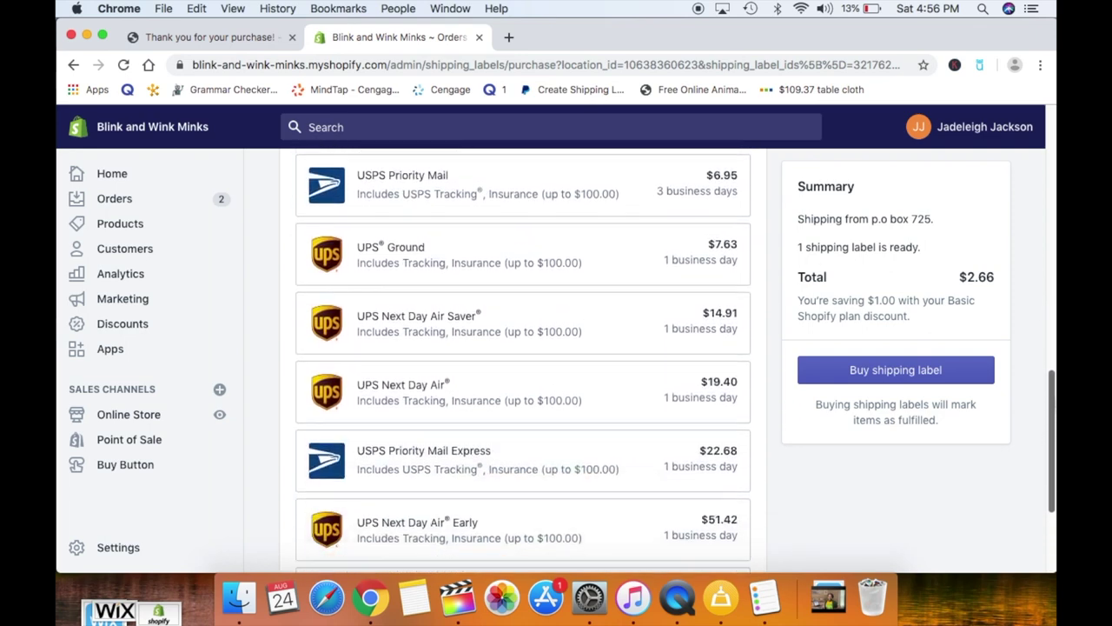
scroll(1052, 465, up, 6)
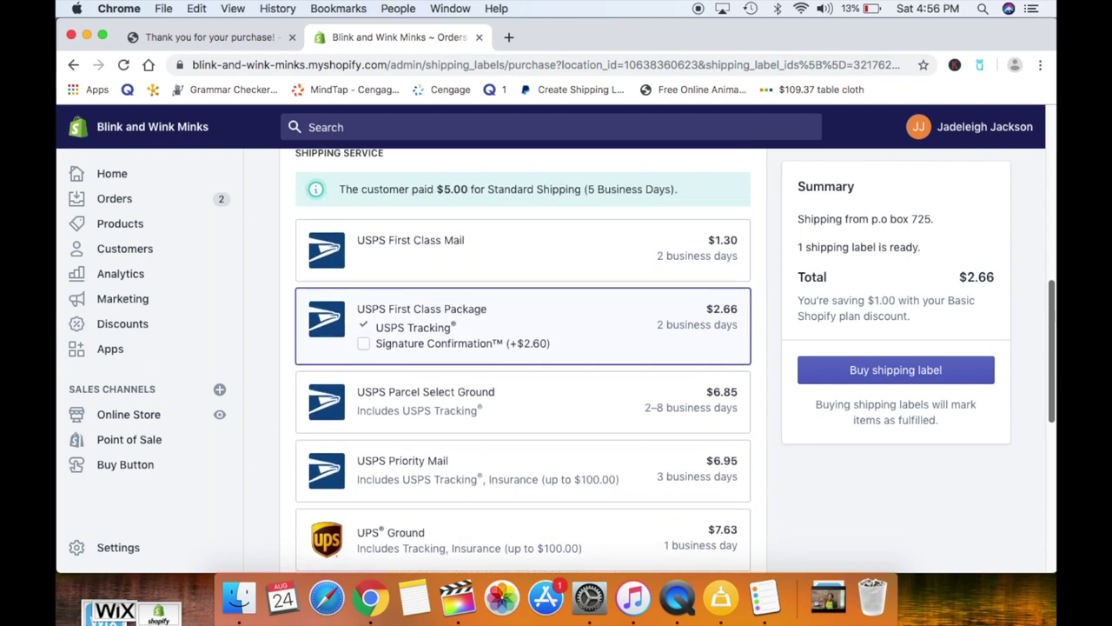
scroll(669, 361, up, 7)
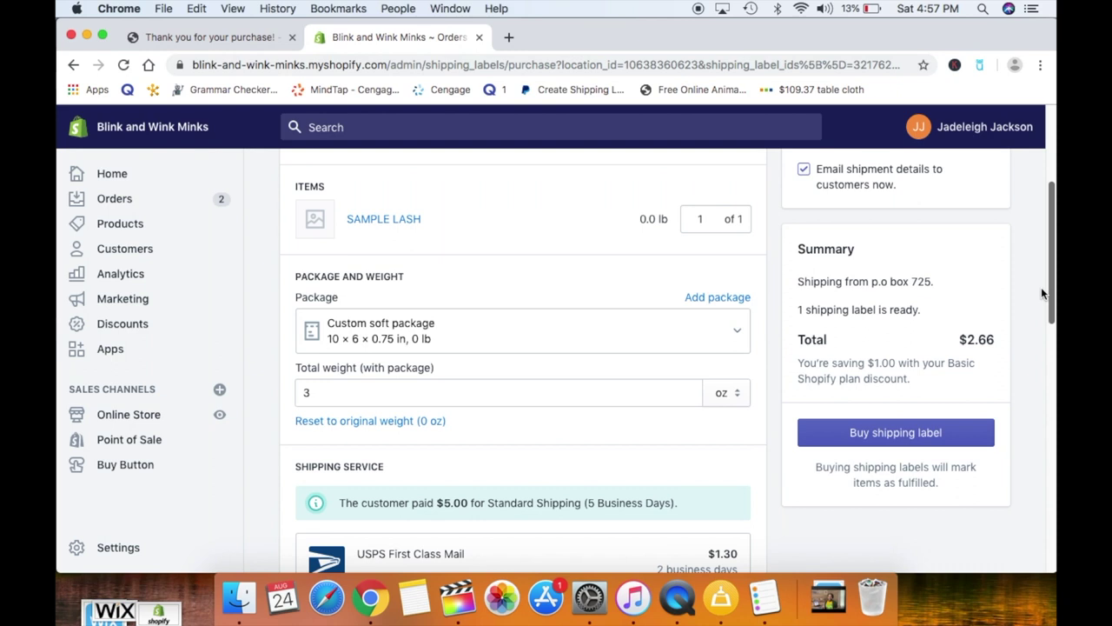
scroll(1041, 287, down, 10)
scroll(1026, 484, up, 5)
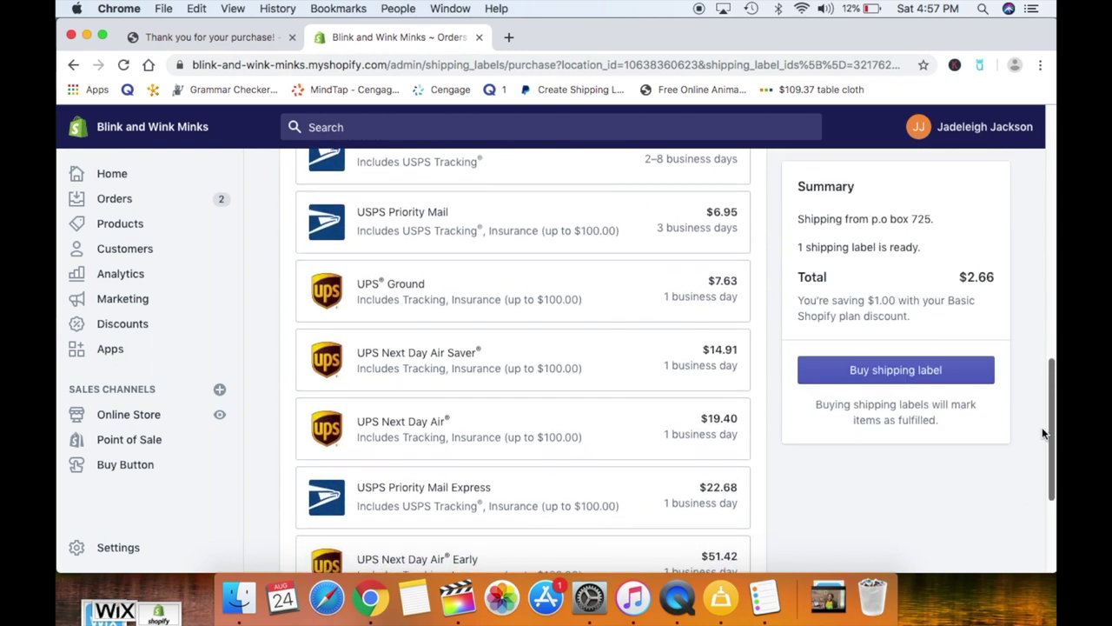
scroll(1043, 365, up, 5)
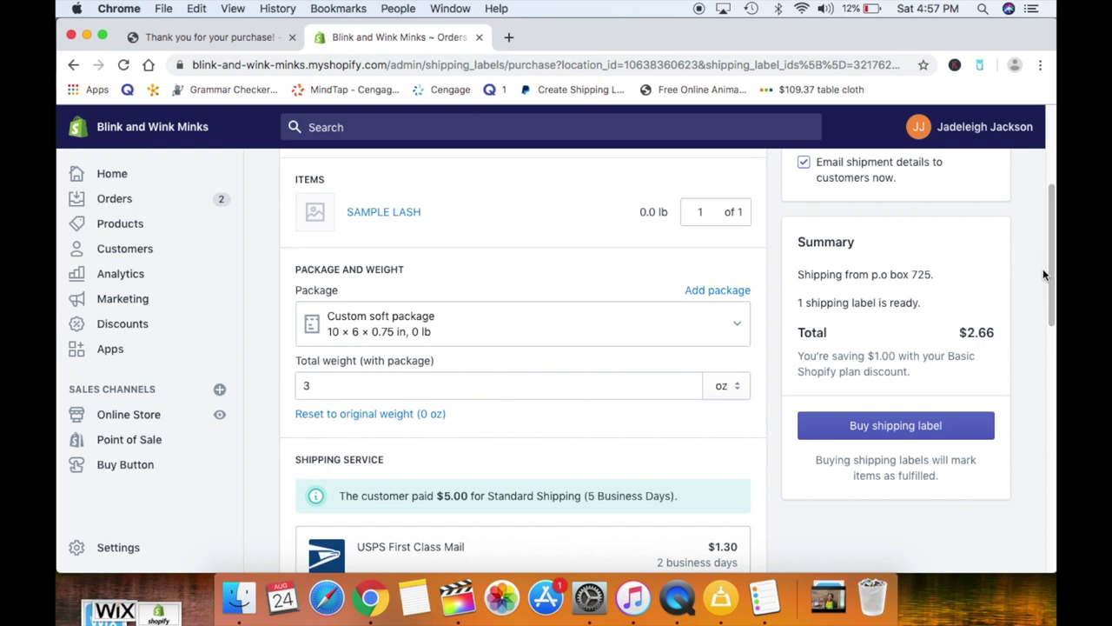
Set the total package weight to 7 oz and check the updated shipping rates
click(366, 391)
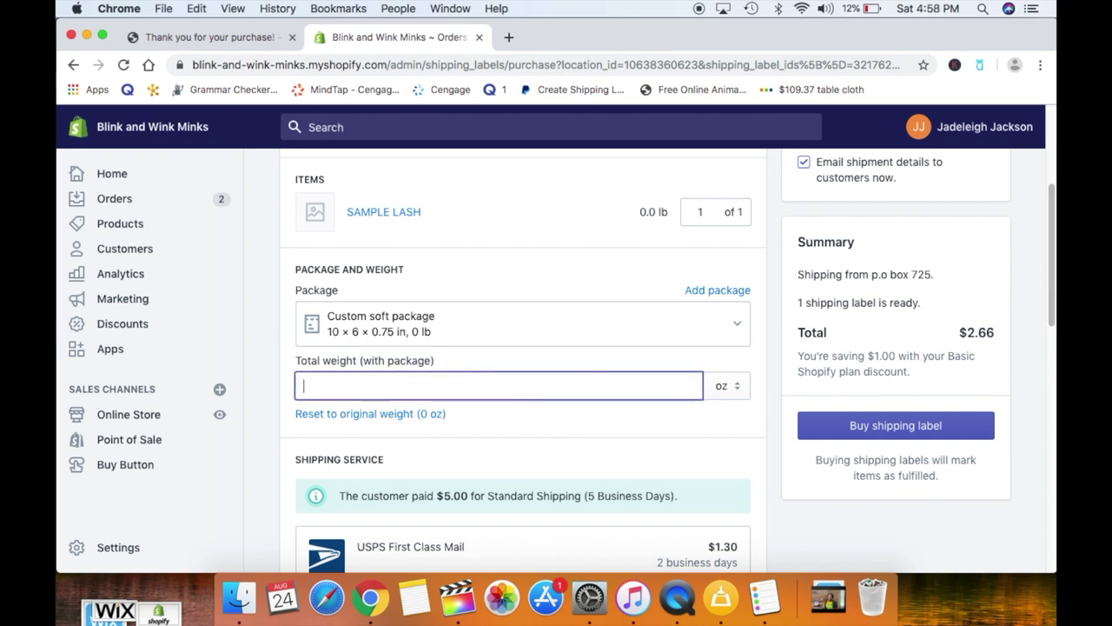
click(595, 436)
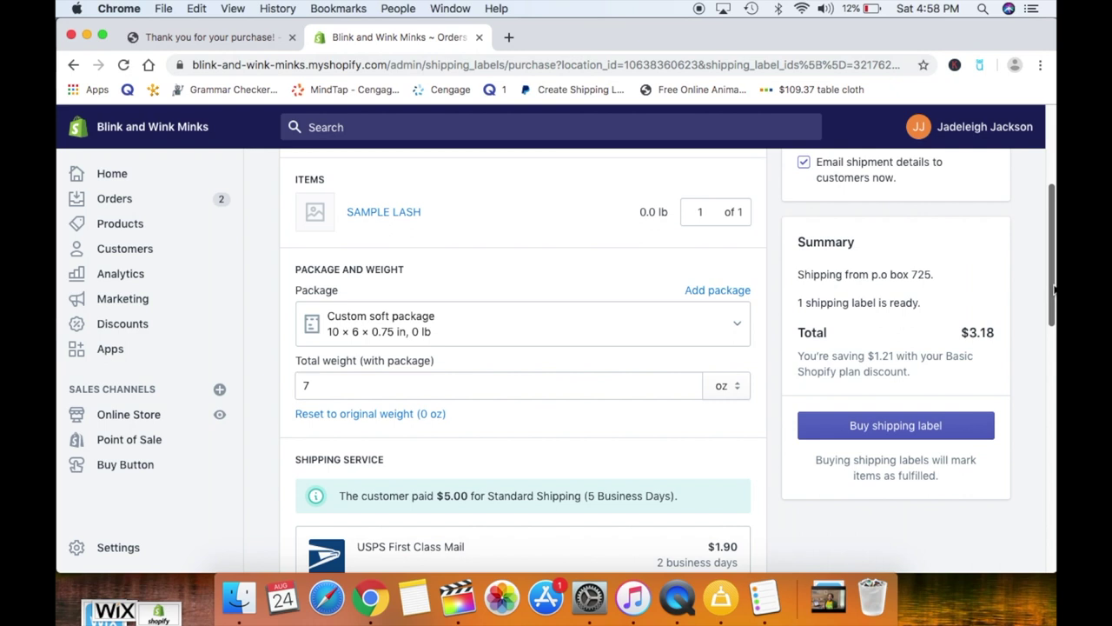
mouse_move(1054, 291)
mouse_down()
mouse_move(1052, 340)
mouse_move(1050, 313)
mouse_up()
Set the total package weight to 12 oz and review the recalculated shipping rates
click(365, 302)
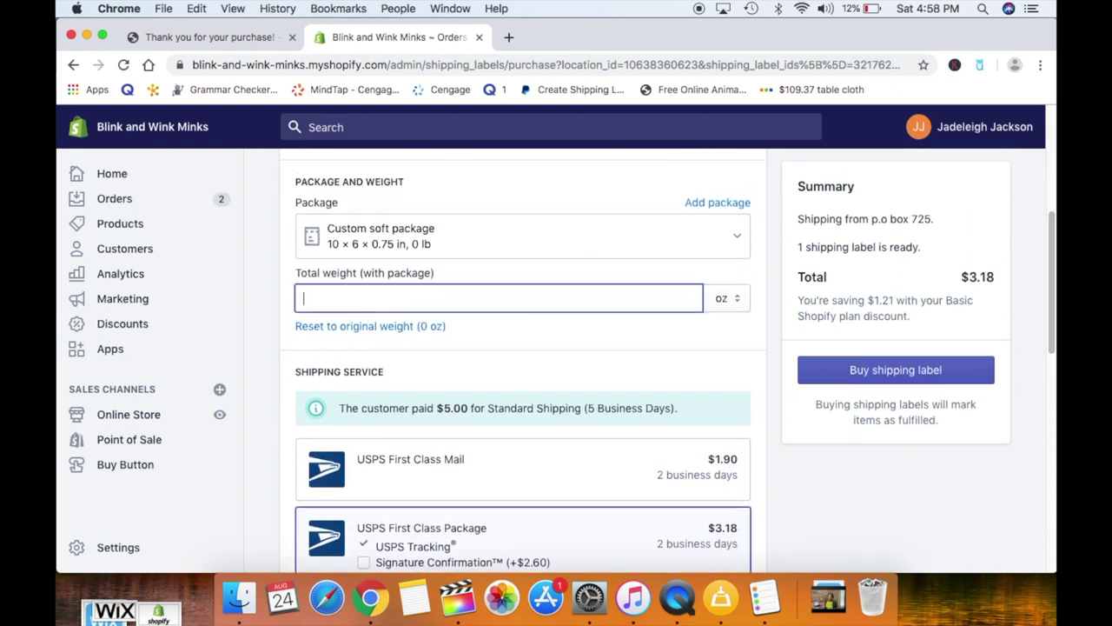
click(725, 351)
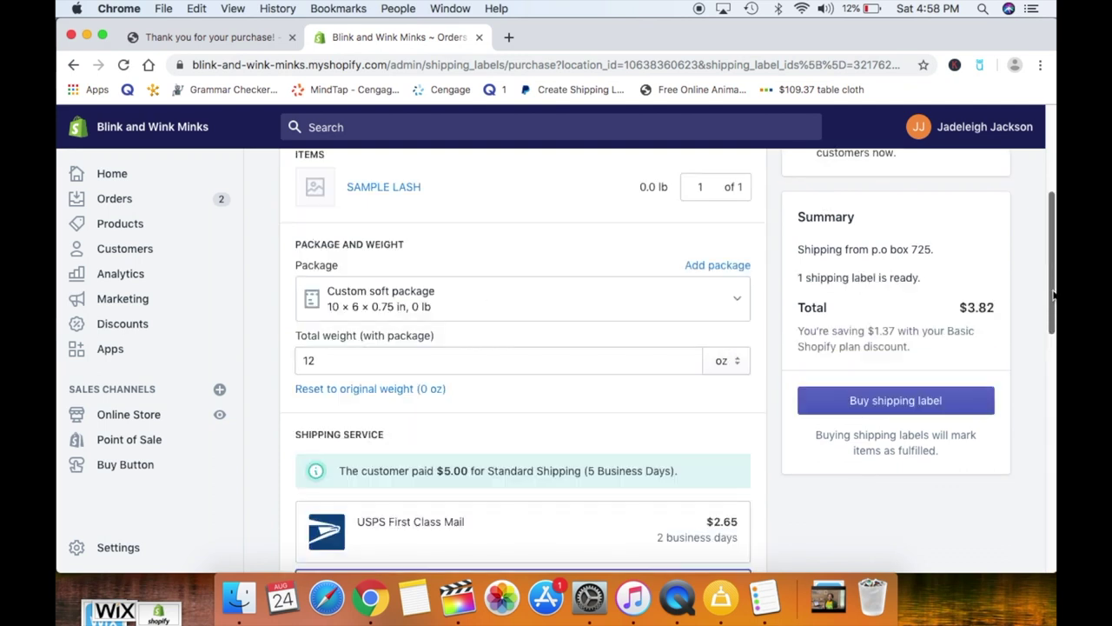
scroll(1054, 296, down, 3)
scroll(1054, 295, up, 2)
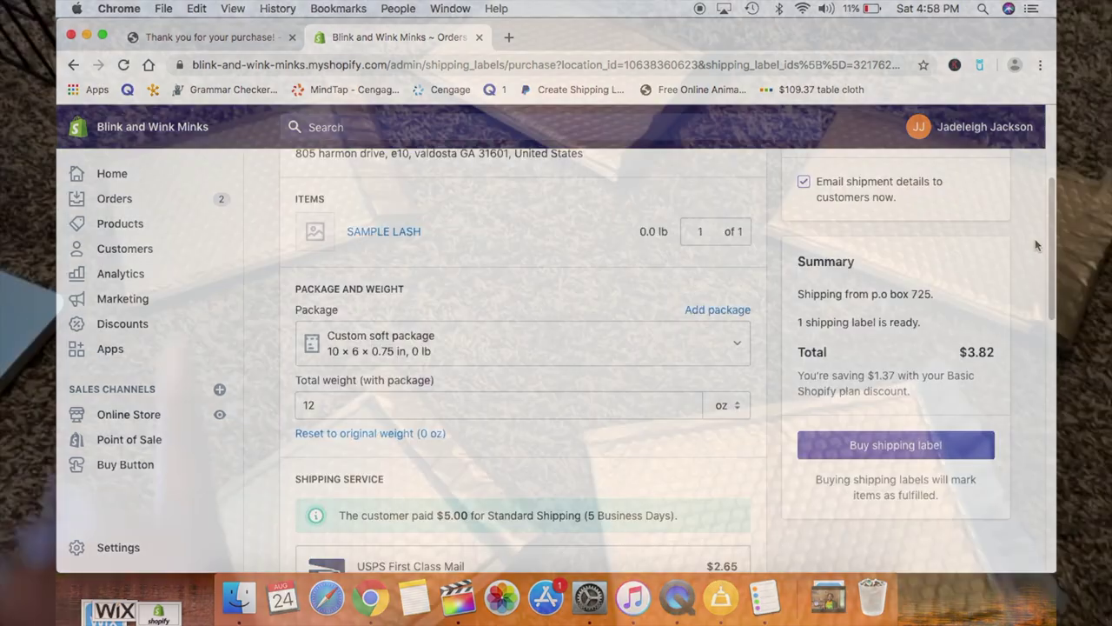